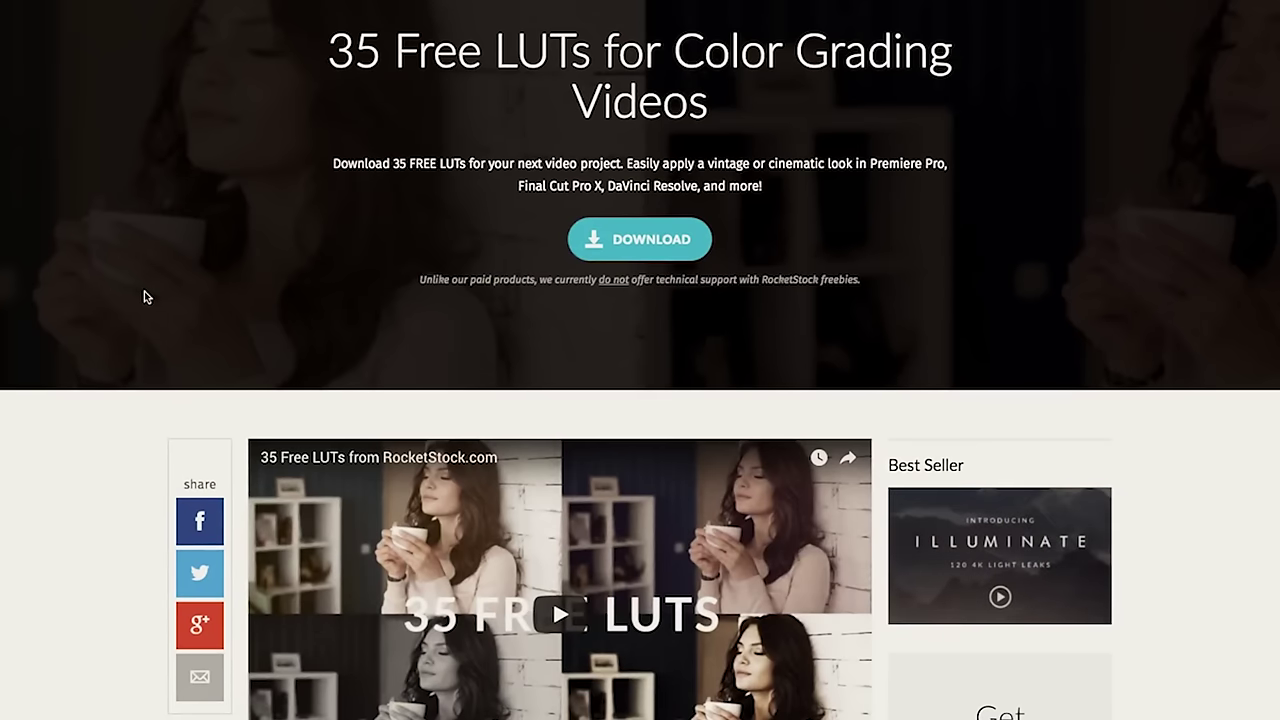
Step: Scroll through the RocketStock free LUT page's vintage, cinematic and standard-footage examples
{"action": "scroll", "coordinate": [44, 282], "scroll_direction": "down", "scroll_amount": 5}
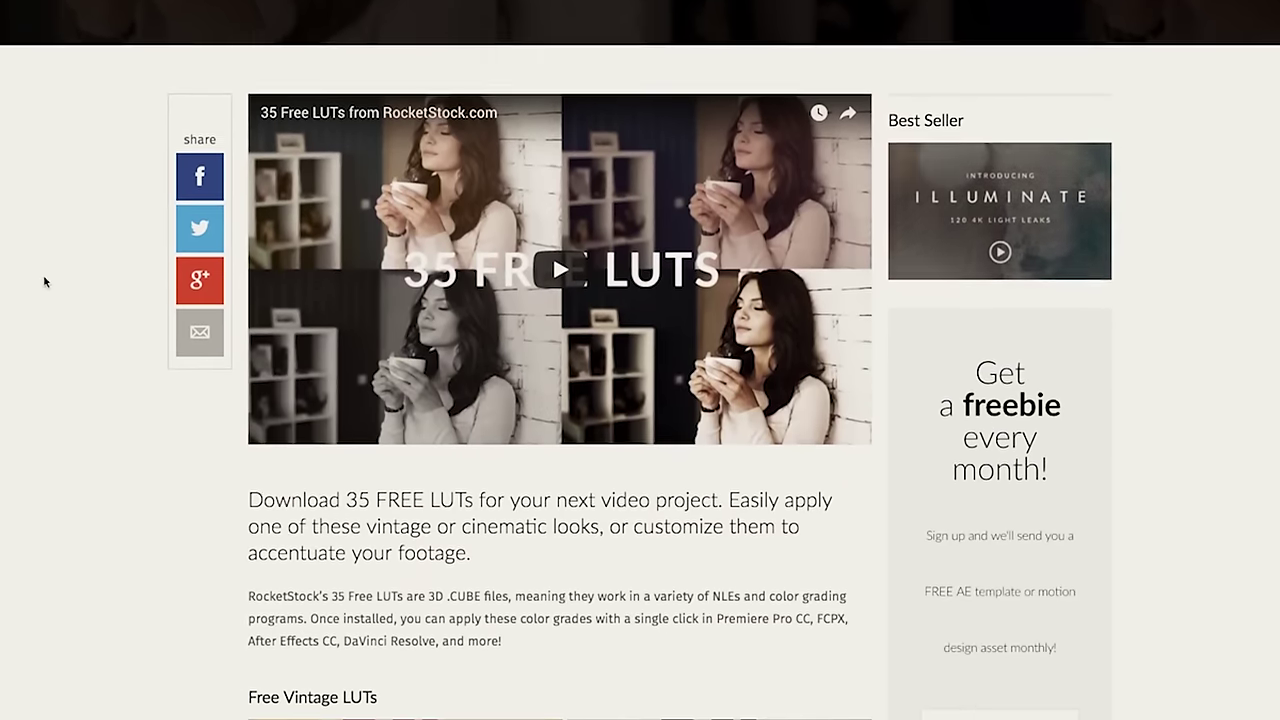
{"action": "scroll", "coordinate": [44, 282], "scroll_direction": "down", "scroll_amount": 3}
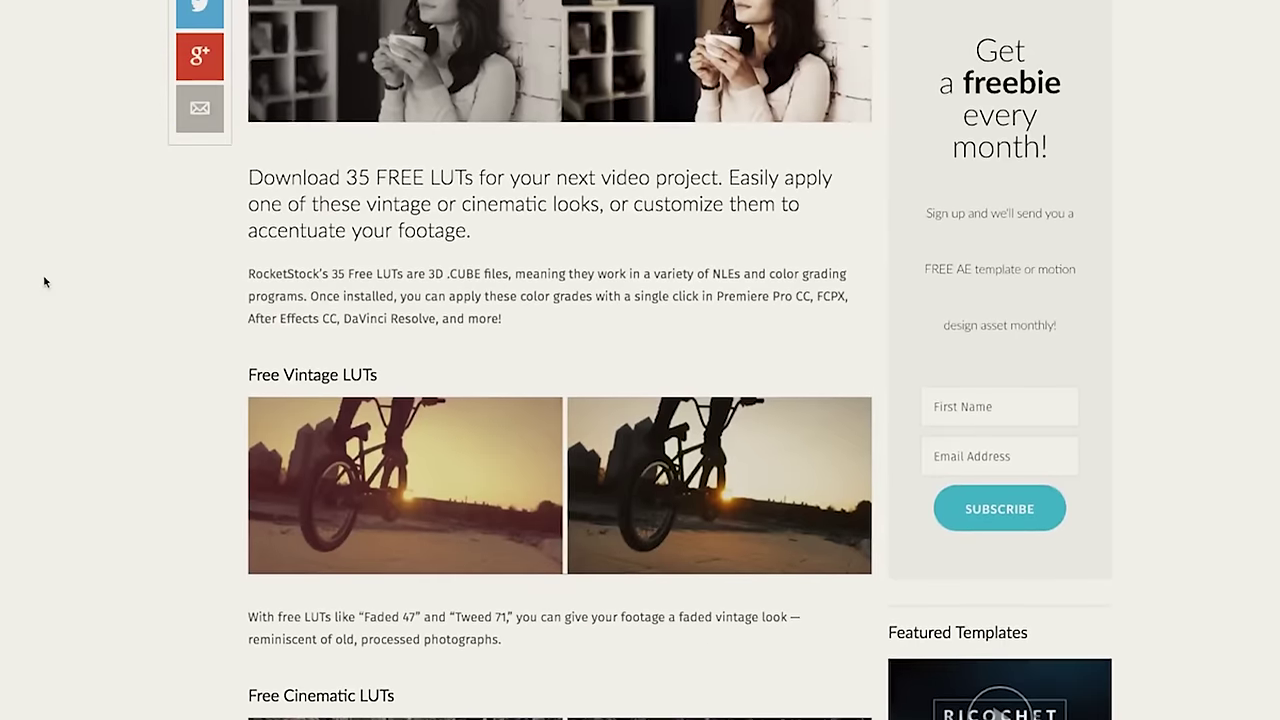
{"action": "scroll", "coordinate": [43, 285], "scroll_direction": "down", "scroll_amount": 6}
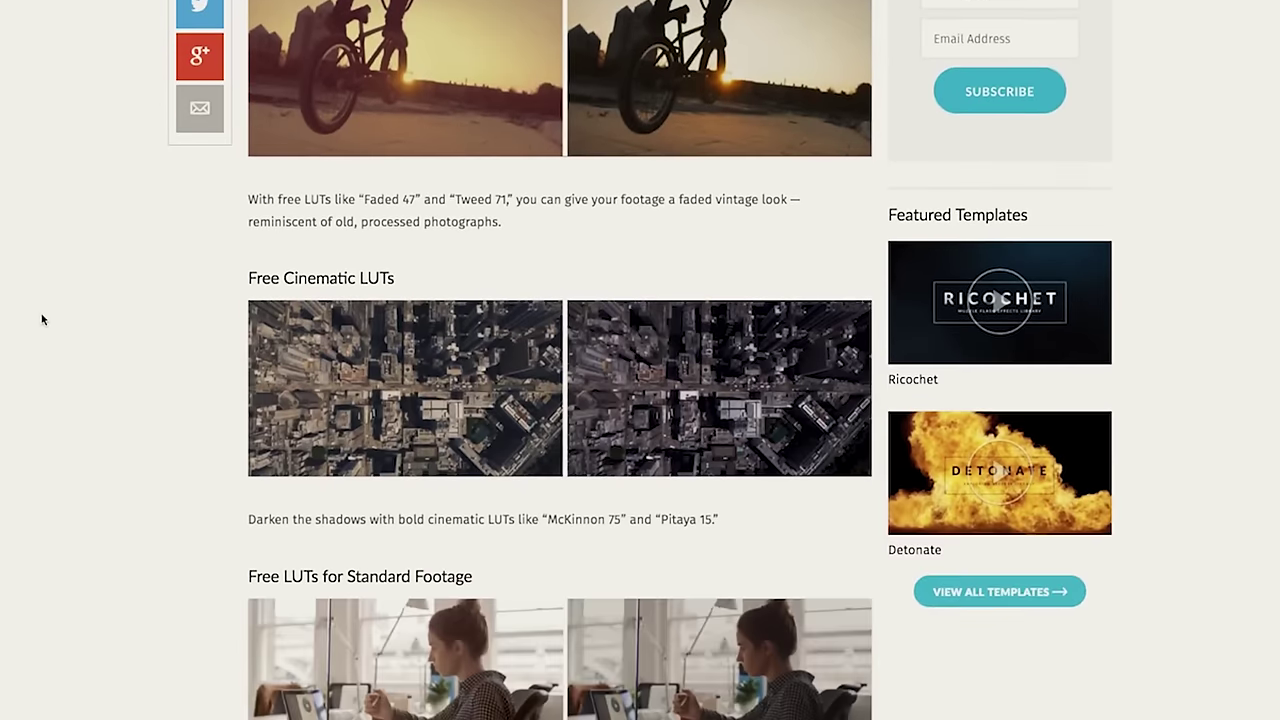
{"action": "scroll", "coordinate": [42, 319], "scroll_direction": "down", "scroll_amount": 3}
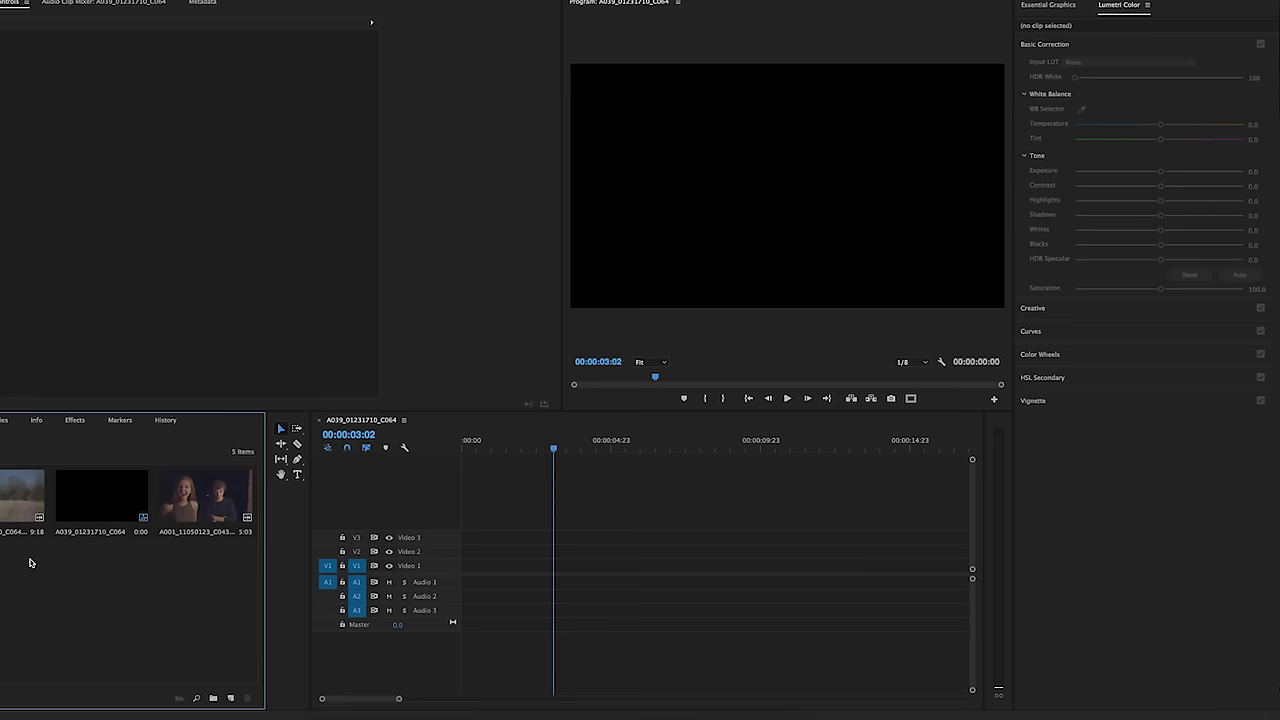
Step: Place the field clip, then A001_11050123_C043 on V1, preview both, and rewind to 00:00:00:00
{"action": "left_click_drag", "start_coordinate": [22, 495], "coordinate": [470, 575]}
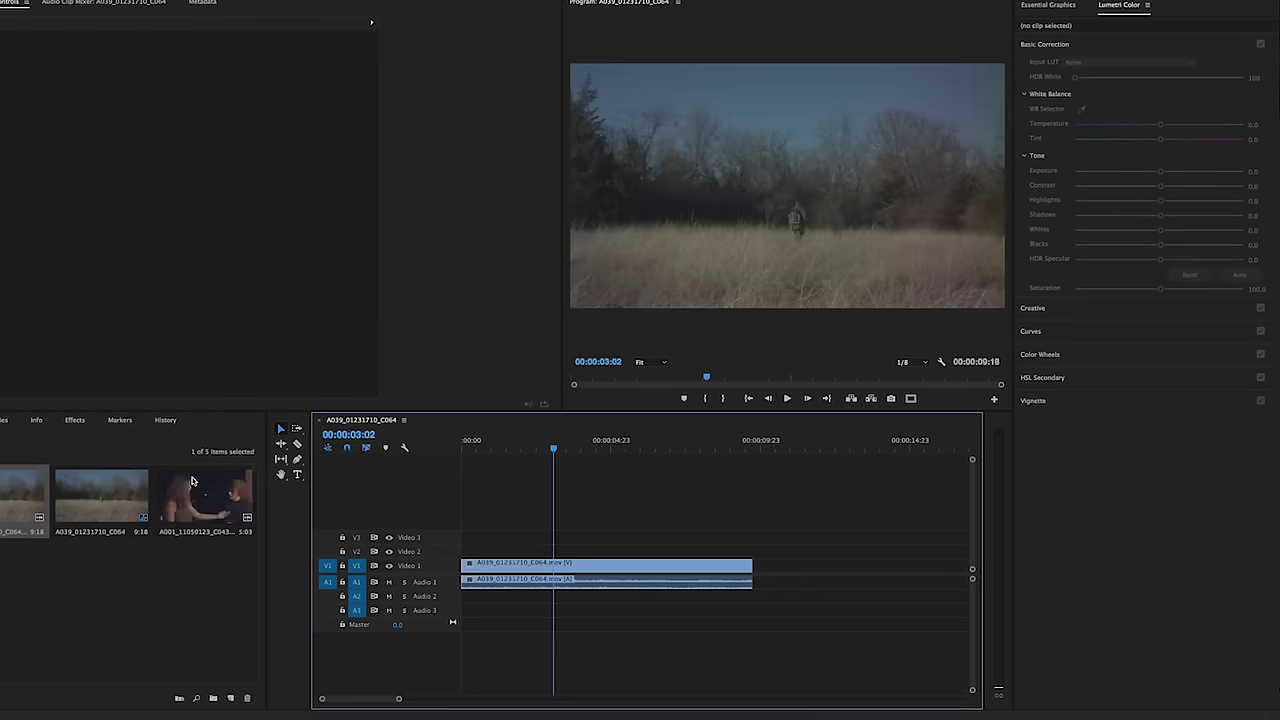
{"action": "left_click_drag", "start_coordinate": [200, 495], "coordinate": [776, 566]}
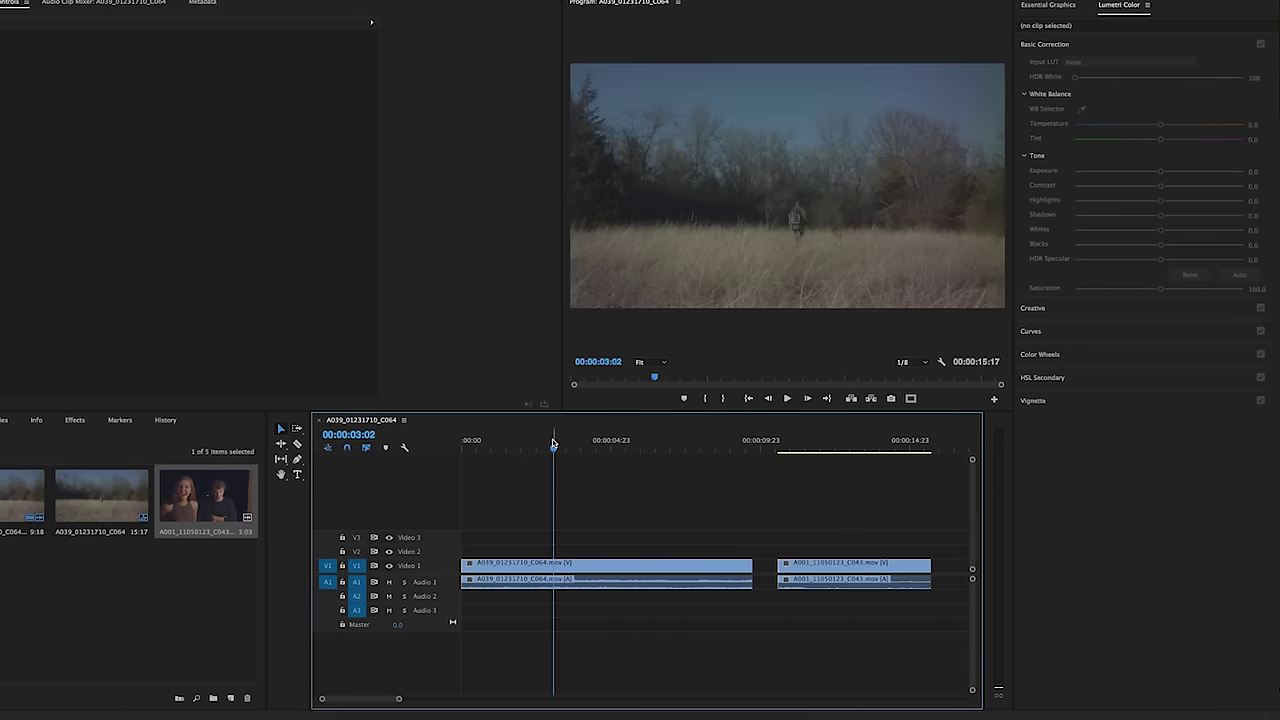
{"action": "left_click_drag", "start_coordinate": [552, 442], "coordinate": [614, 454]}
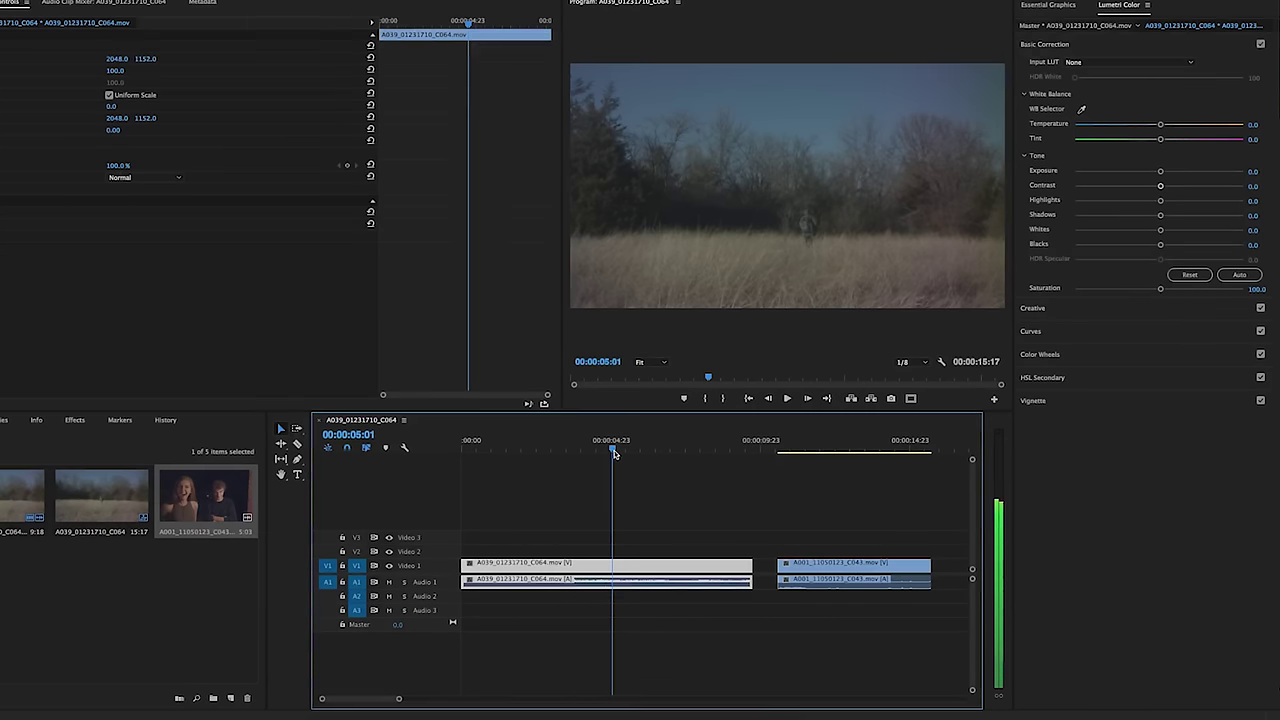
{"action": "left_click_drag", "start_coordinate": [614, 450], "coordinate": [827, 457]}
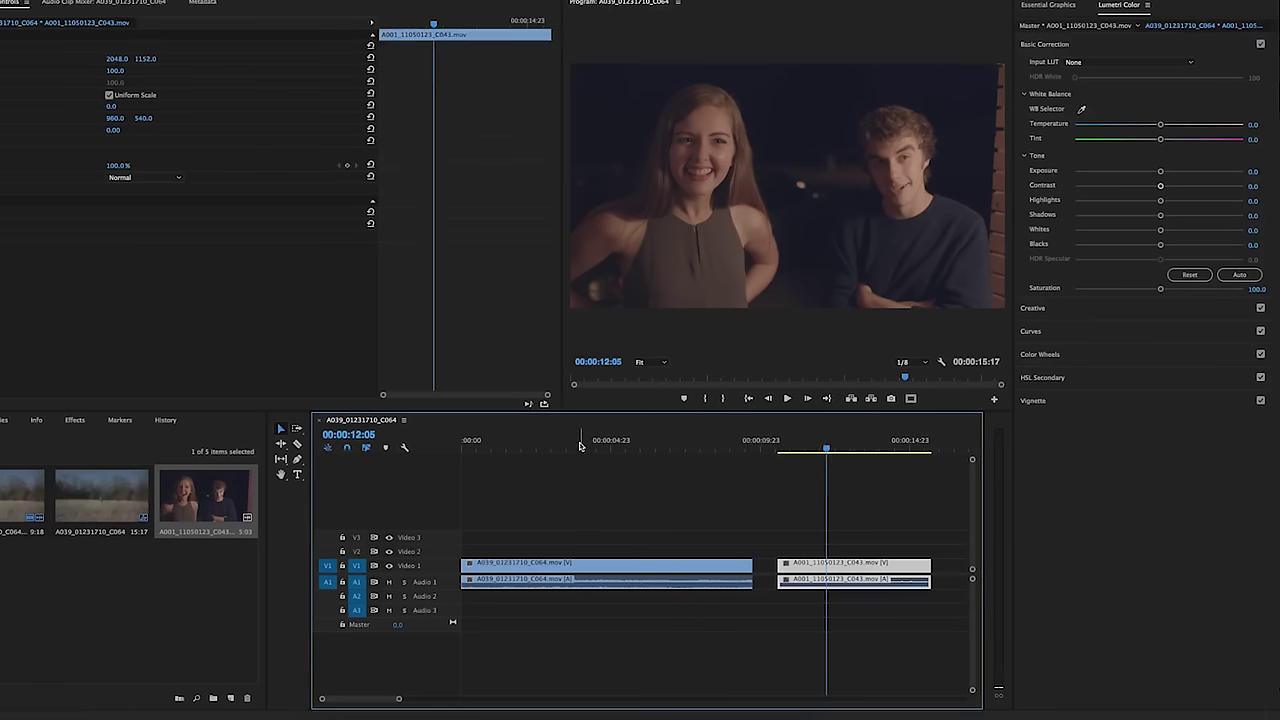
{"action": "left_click", "coordinate": [582, 443]}
{"action": "left_click", "coordinate": [462, 446]}
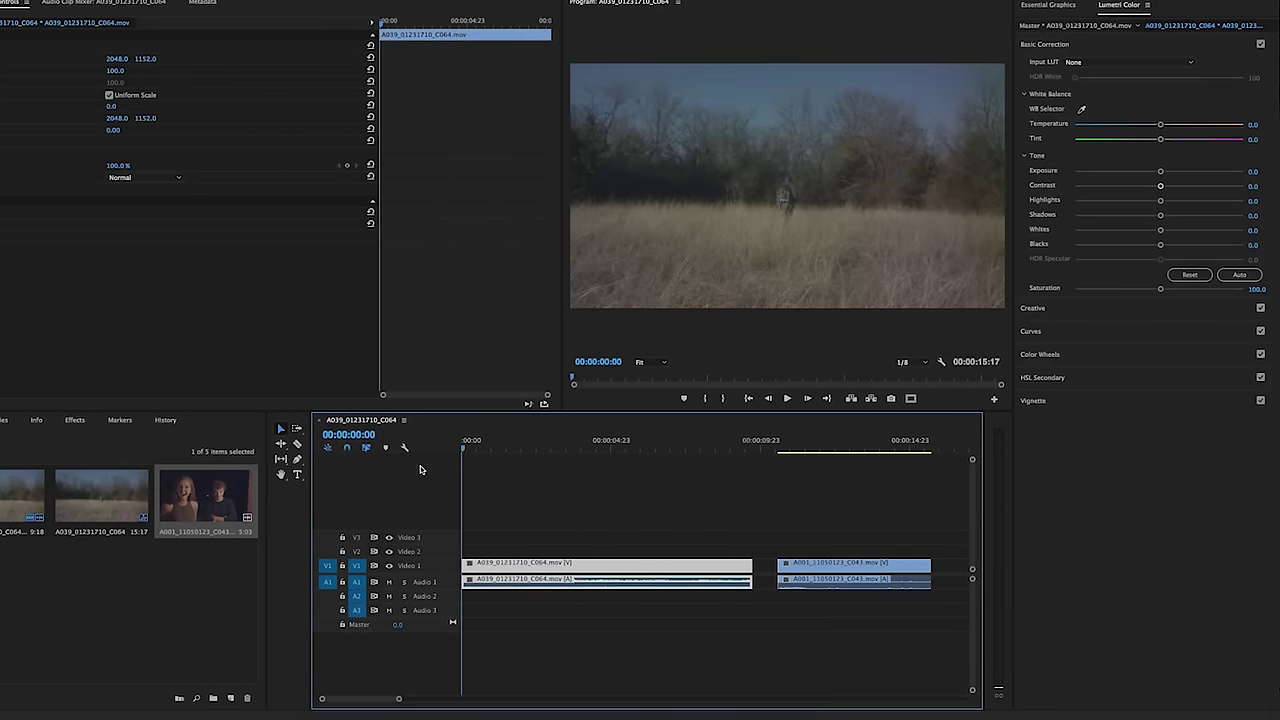
Step: Create a new adjustment layer from the Project panel with default settings
{"action": "right_click", "coordinate": [30, 582]}
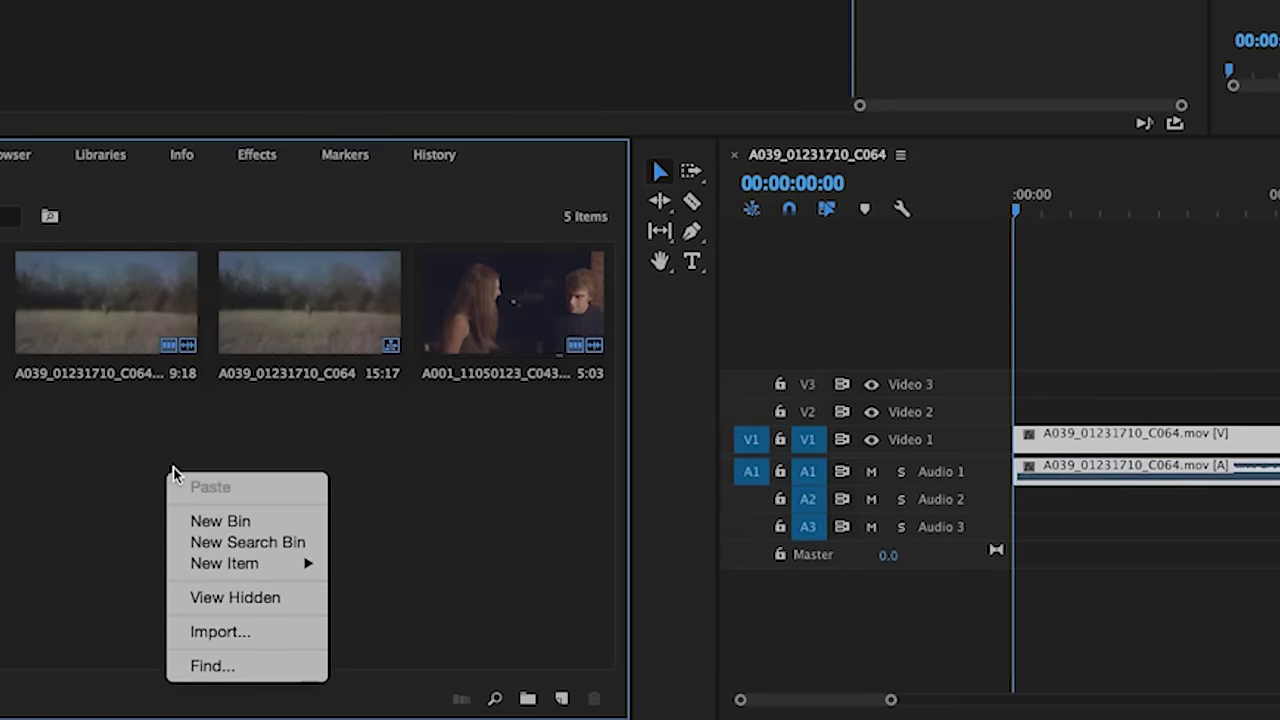
{"action": "mouse_move", "coordinate": [206, 563]}
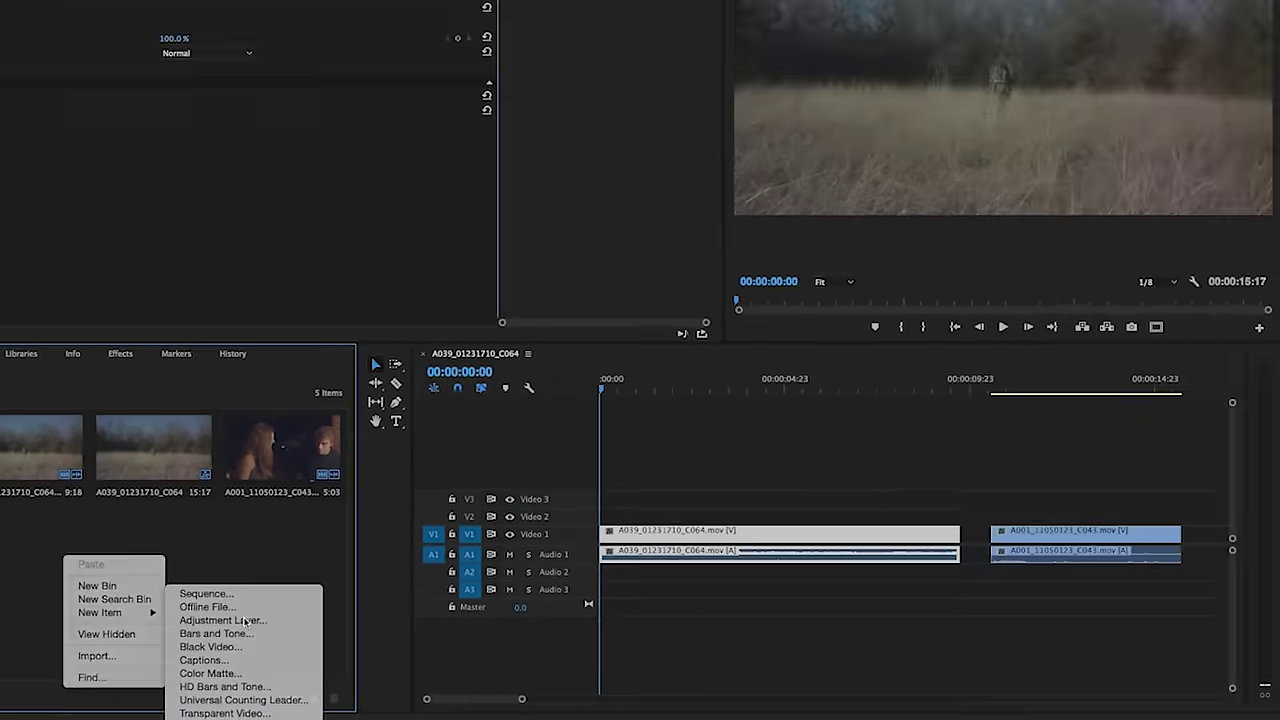
{"action": "left_click", "coordinate": [455, 577]}
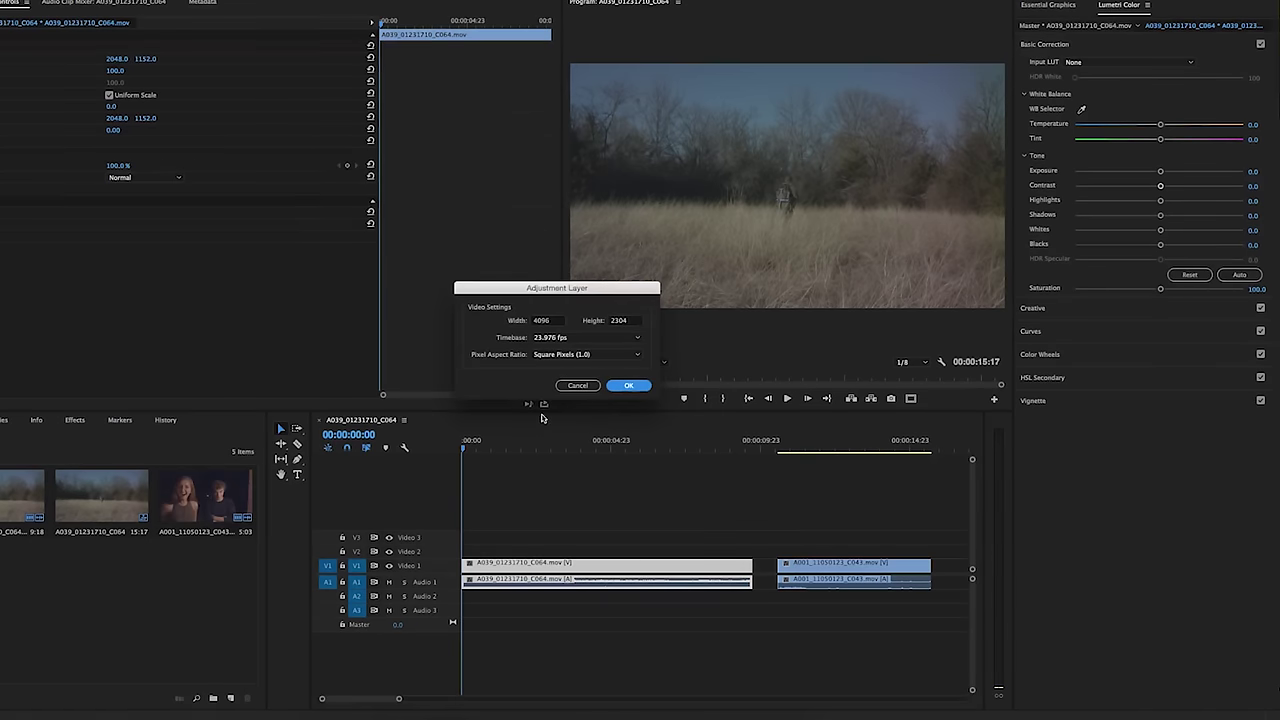
{"action": "left_click", "coordinate": [629, 386]}
Step: Put adjustment layers on V2 above the field and night clips, trimmed to their lengths
{"action": "left_click_drag", "start_coordinate": [2, 566], "coordinate": [751, 556]}
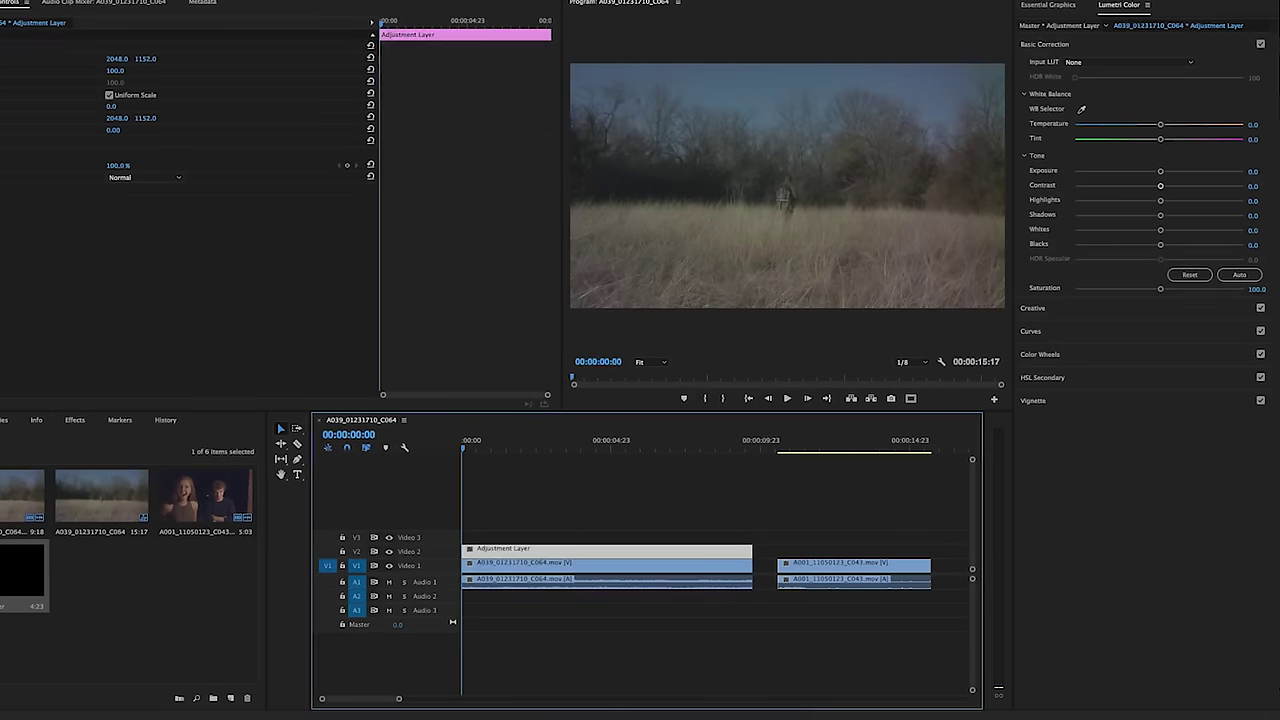
{"action": "left_click_drag", "start_coordinate": [20, 570], "coordinate": [788, 555]}
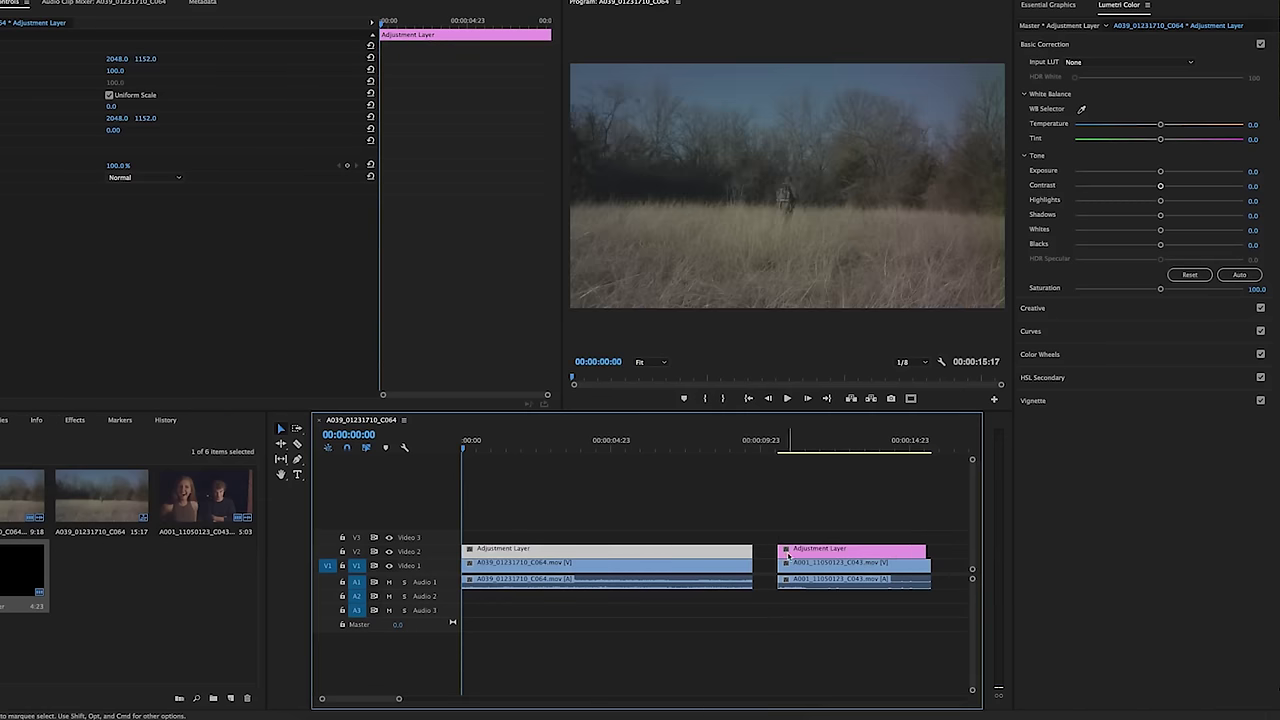
{"action": "left_click_drag", "start_coordinate": [925, 551], "coordinate": [930, 551]}
Step: Save the project and dismiss the Window menu, leaving the Lumetri Color panel as is
{"action": "key", "text": "ctrl+s"}
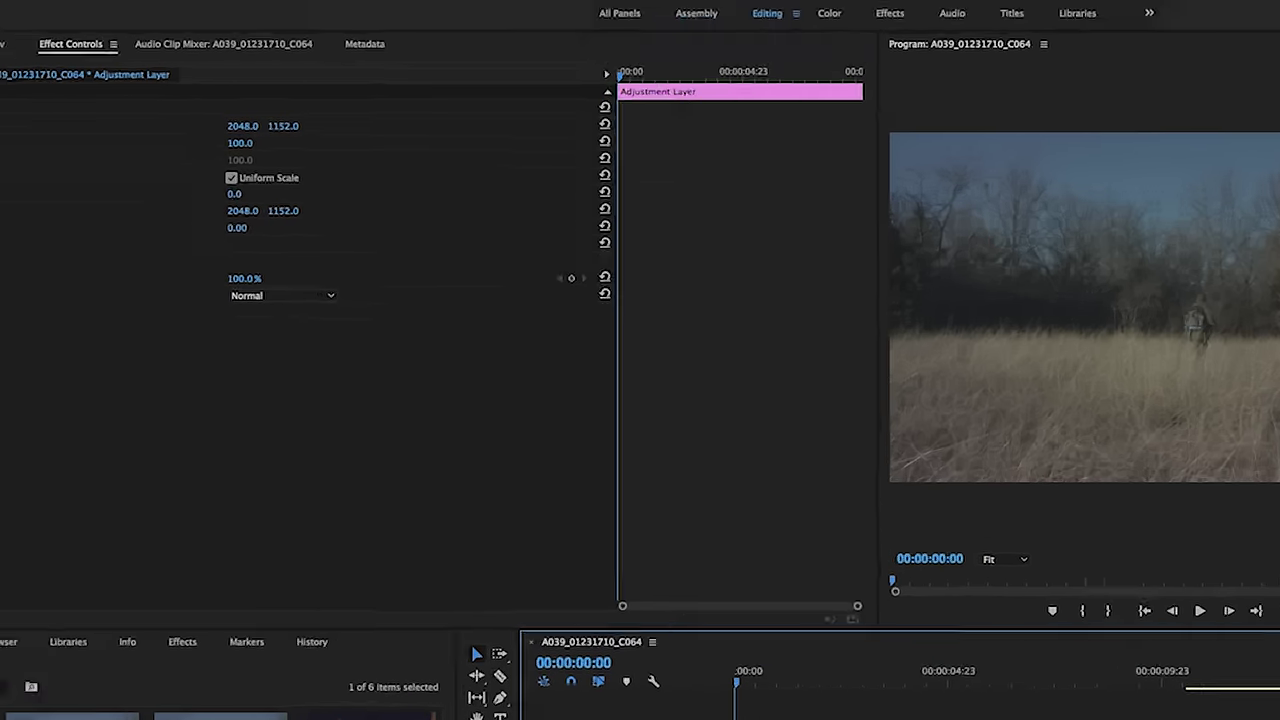
{"action": "left_click", "coordinate": [164, 0]}
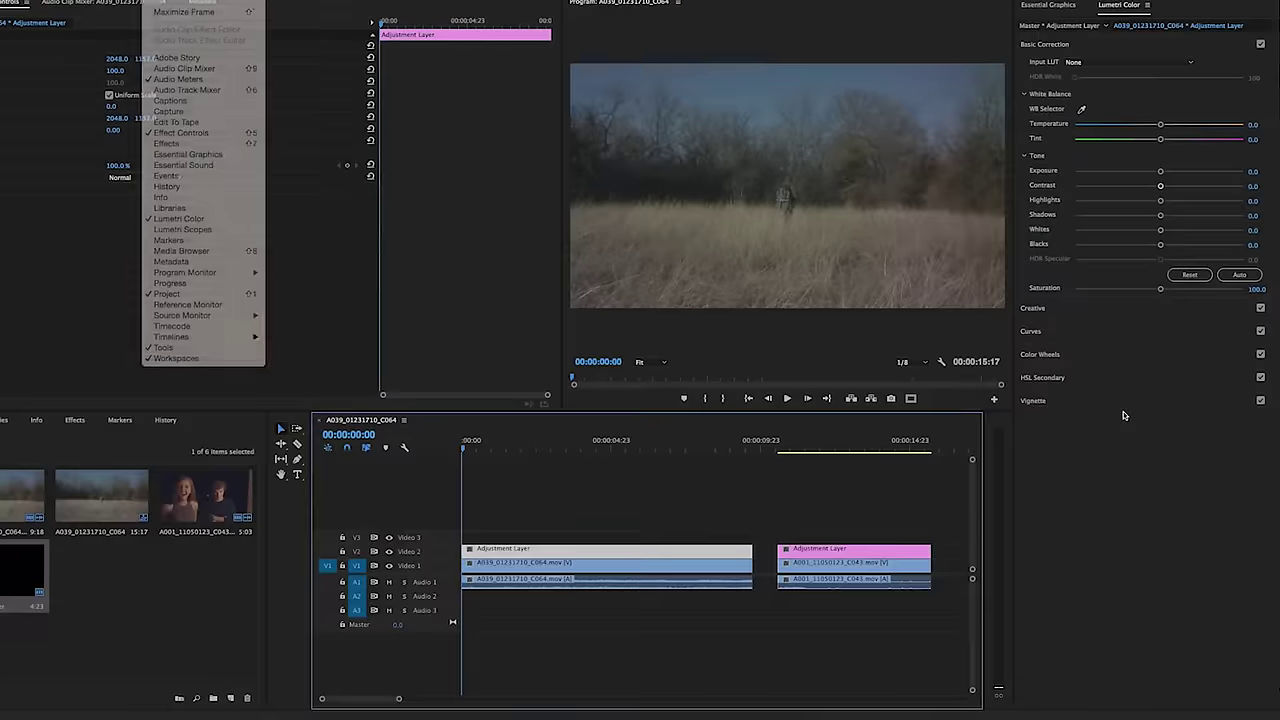
{"action": "left_click", "coordinate": [1123, 411]}
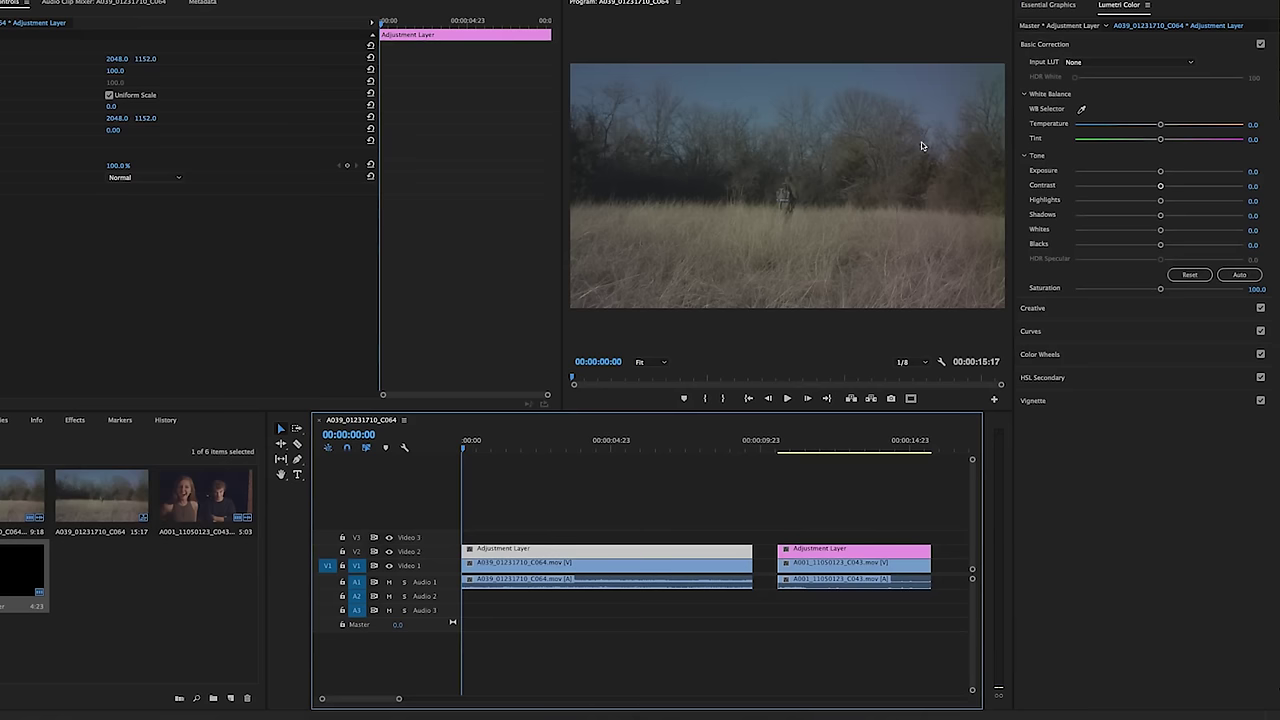
Step: Browse for an Input LUT file for the field clip's adjustment layer in Lumetri Basic Correction
{"action": "left_click", "coordinate": [1091, 64]}
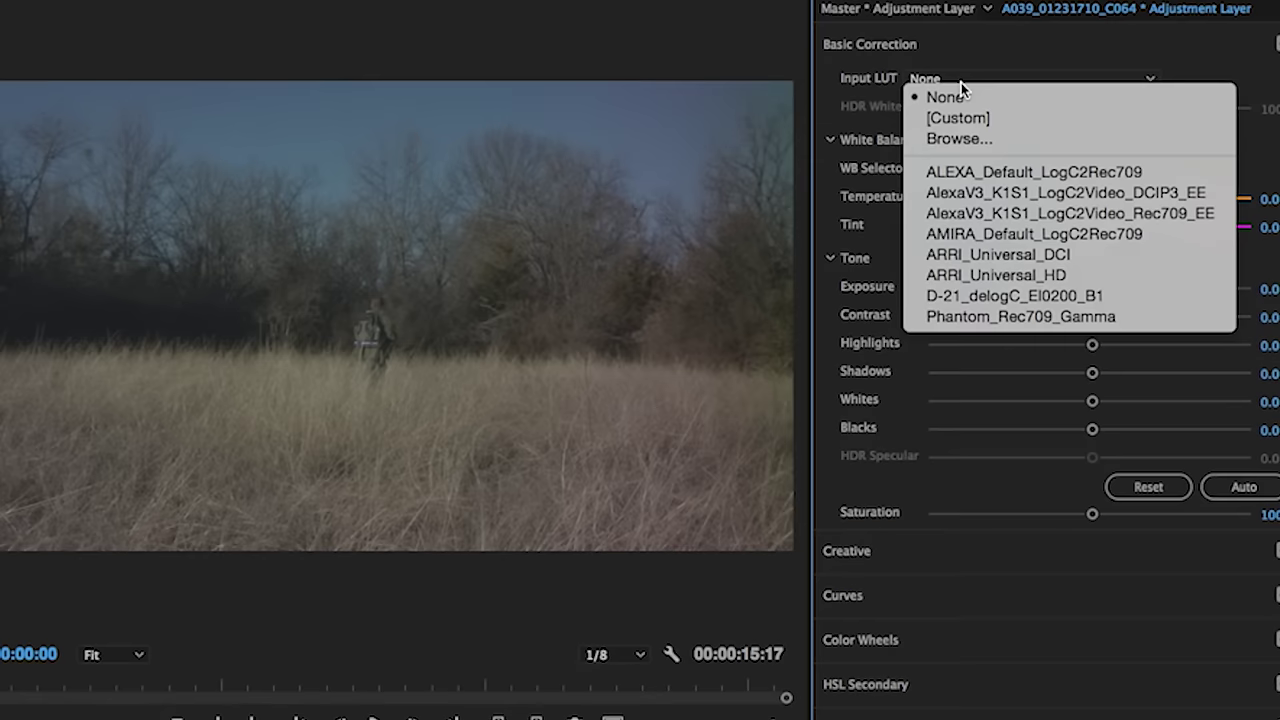
{"action": "left_click", "coordinate": [959, 137]}
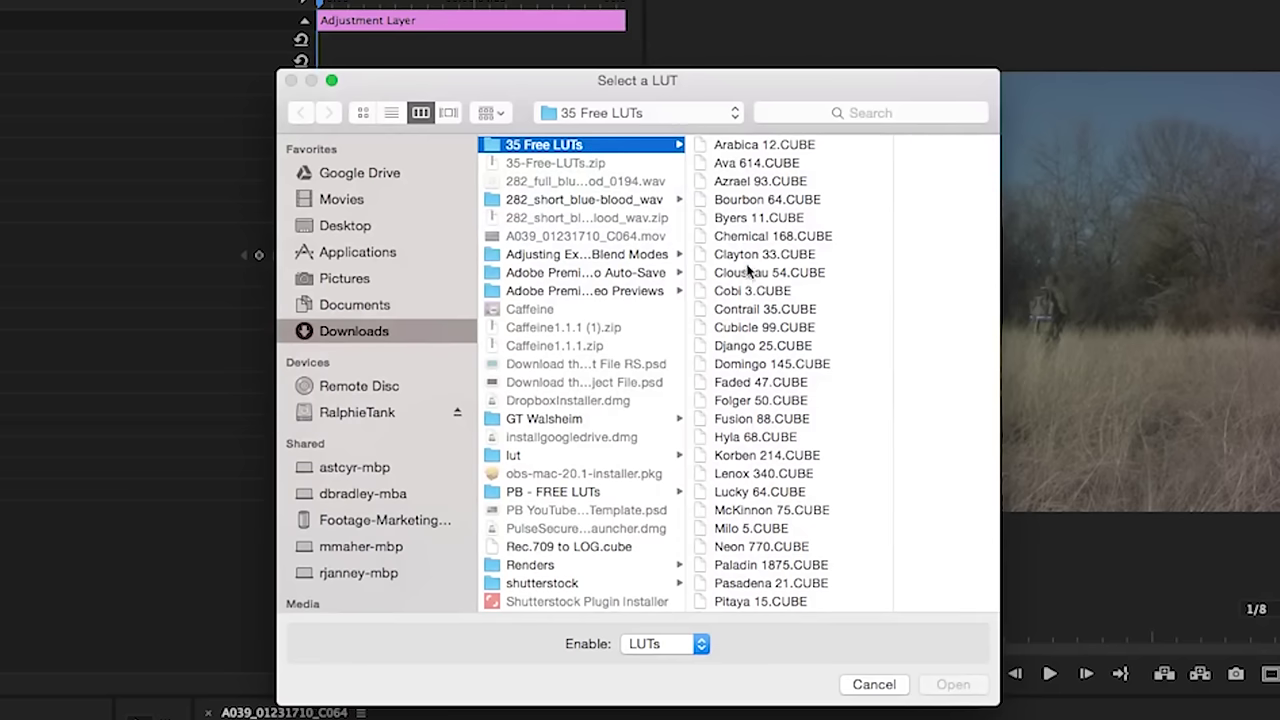
{"action": "scroll", "coordinate": [748, 272], "scroll_direction": "down", "scroll_amount": 10}
{"action": "scroll", "coordinate": [750, 276], "scroll_direction": "up", "scroll_amount": 10}
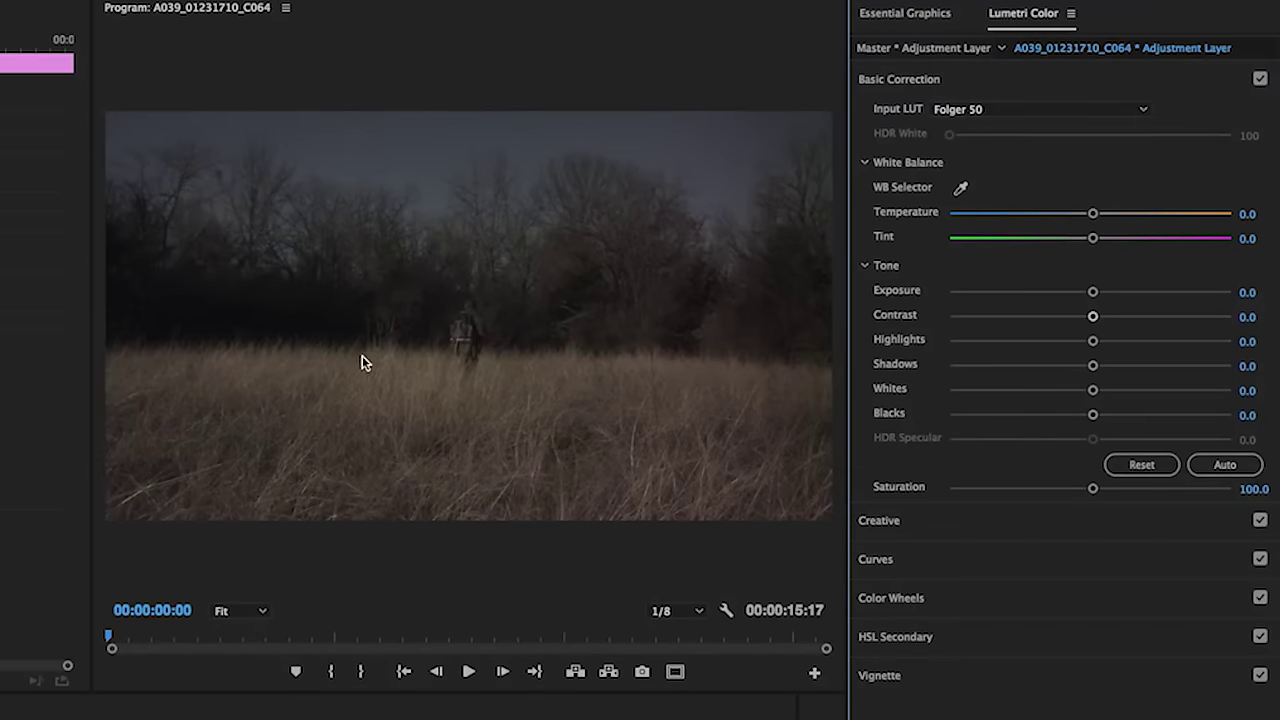
{"action": "key", "text": "space"}
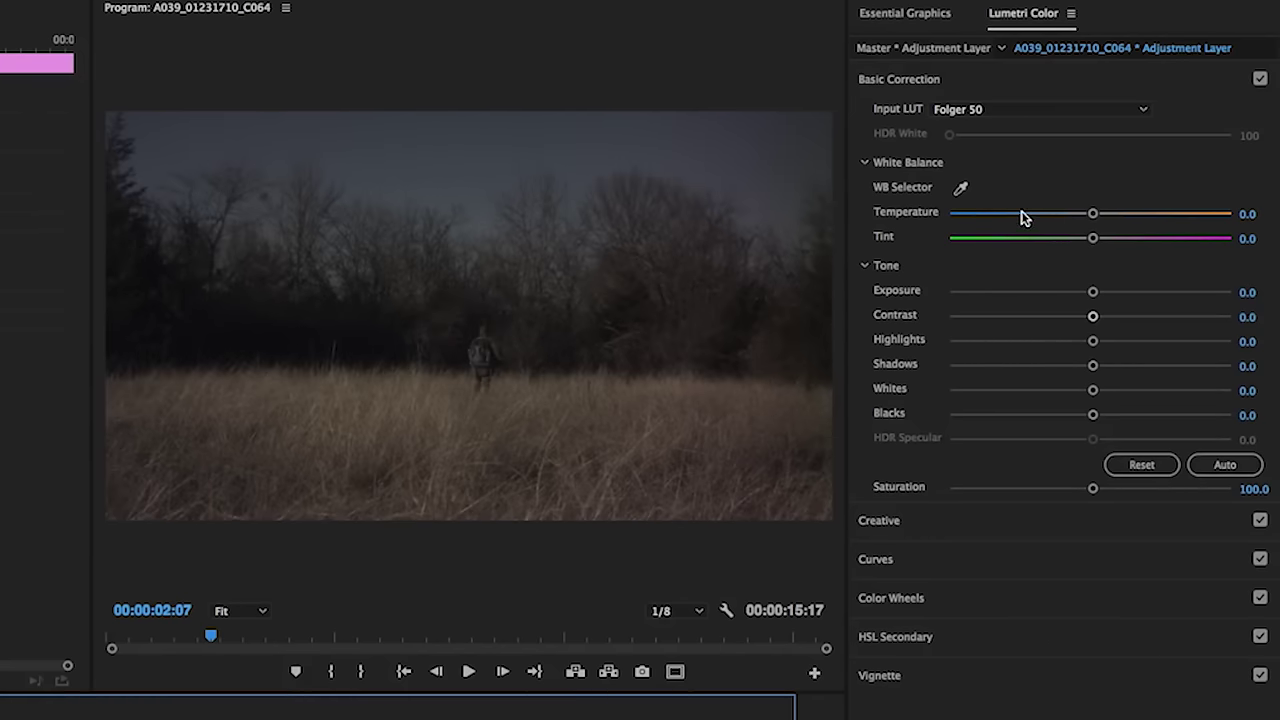
{"action": "mouse_move", "coordinate": [1093, 214]}
{"action": "left_mouse_down"}
{"action": "mouse_move", "coordinate": [1051, 215]}
{"action": "mouse_move", "coordinate": [1142, 220]}
{"action": "mouse_move", "coordinate": [1093, 218]}
{"action": "left_mouse_up"}
{"action": "left_click", "coordinate": [1252, 212]}
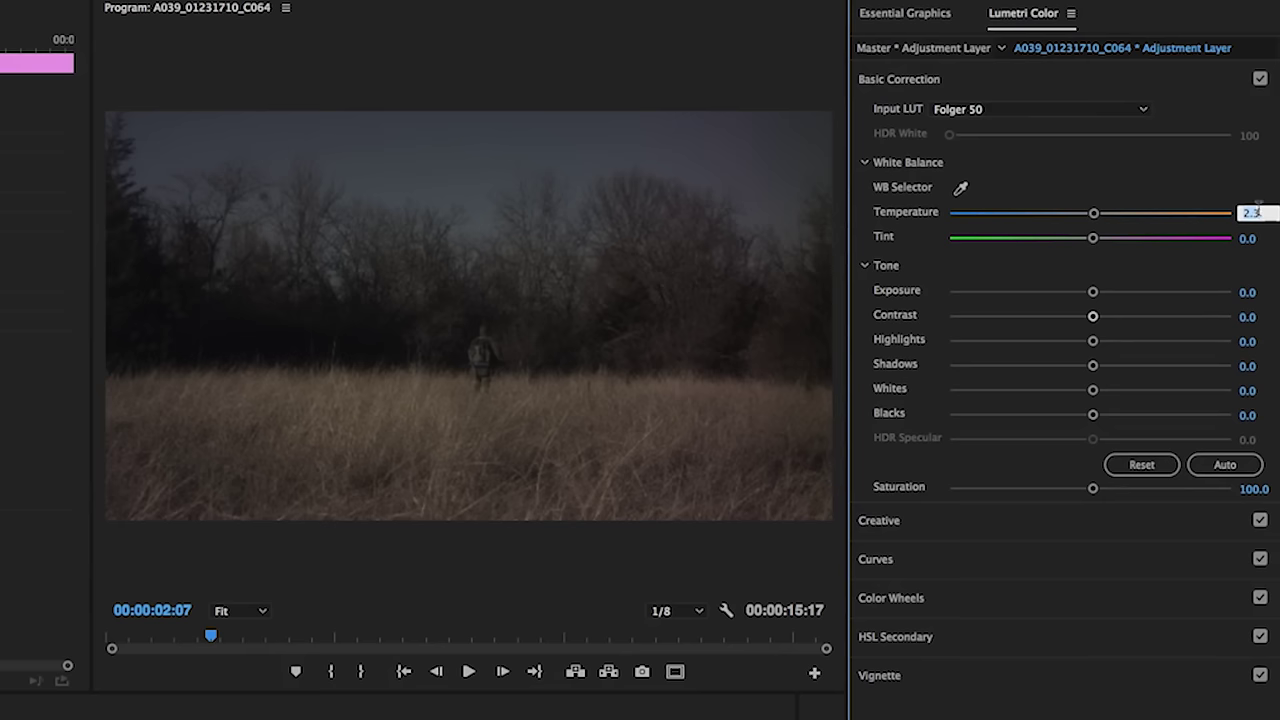
{"action": "key", "text": "Return"}
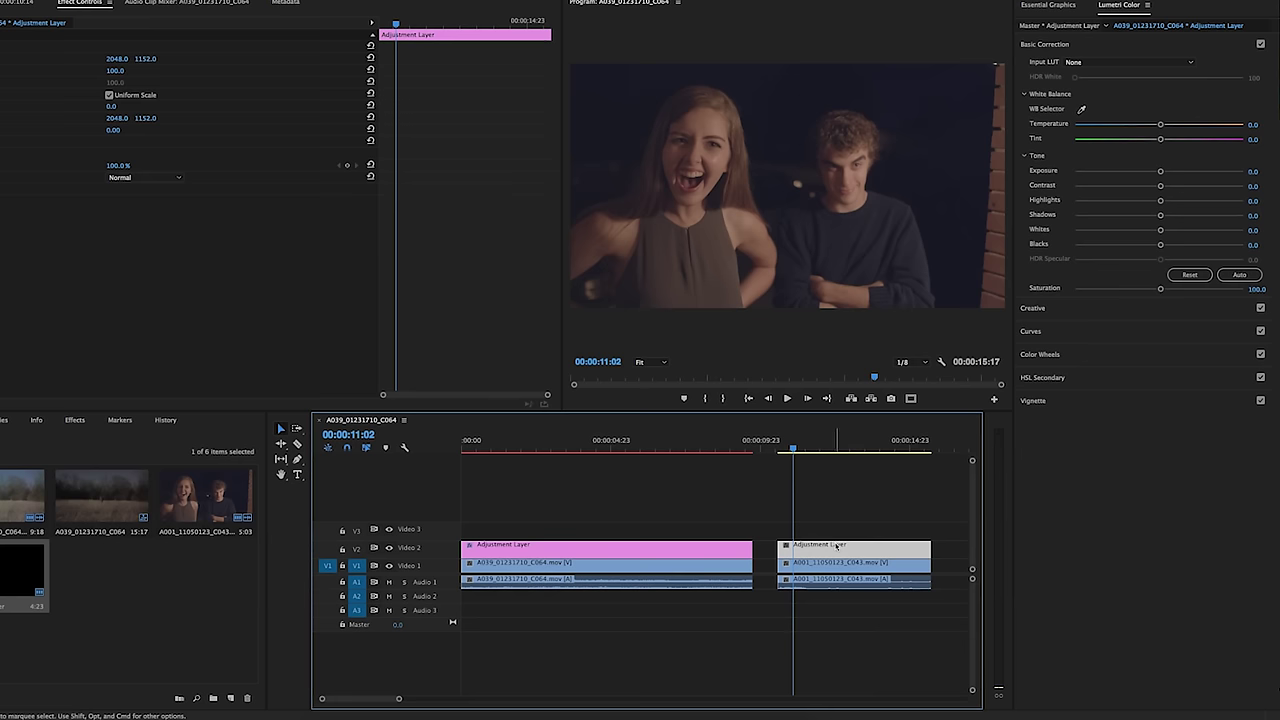
Step: Load Tweed 71.CUBE from the 35 Free LUTs folder as the second adjustment layer's Input LUT
{"action": "left_click", "coordinate": [1060, 61]}
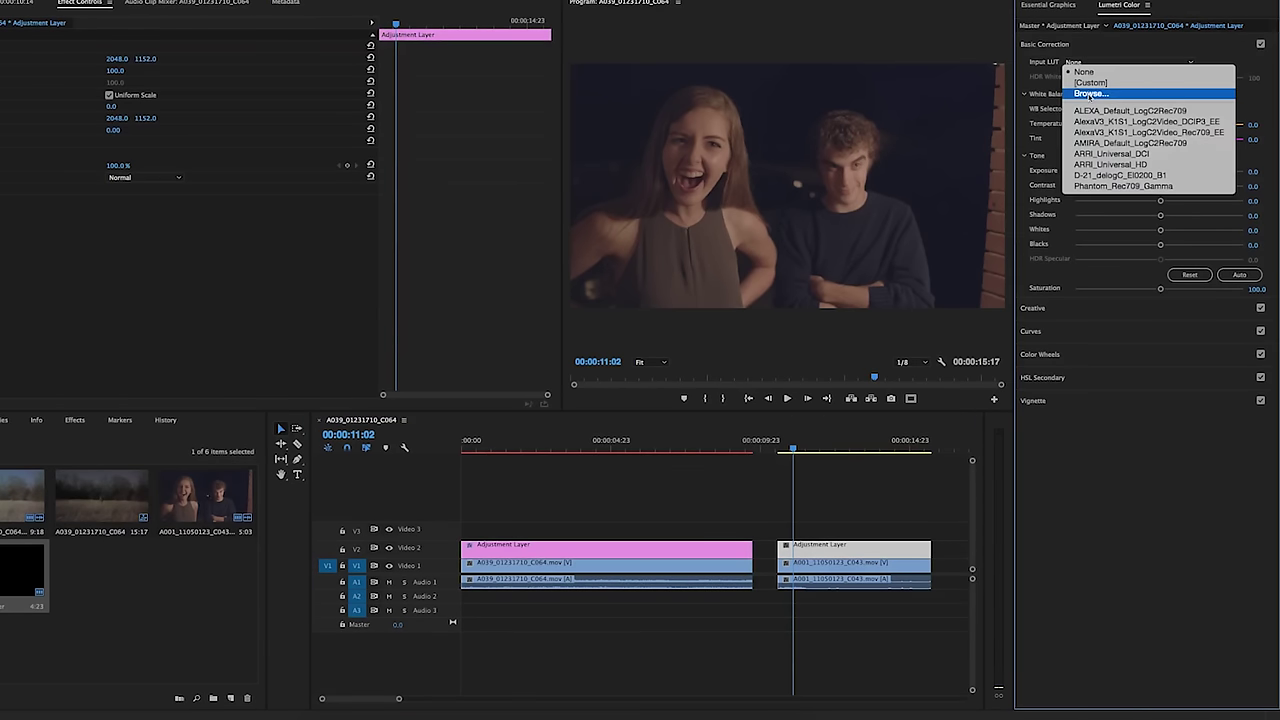
{"action": "left_click", "coordinate": [1085, 91]}
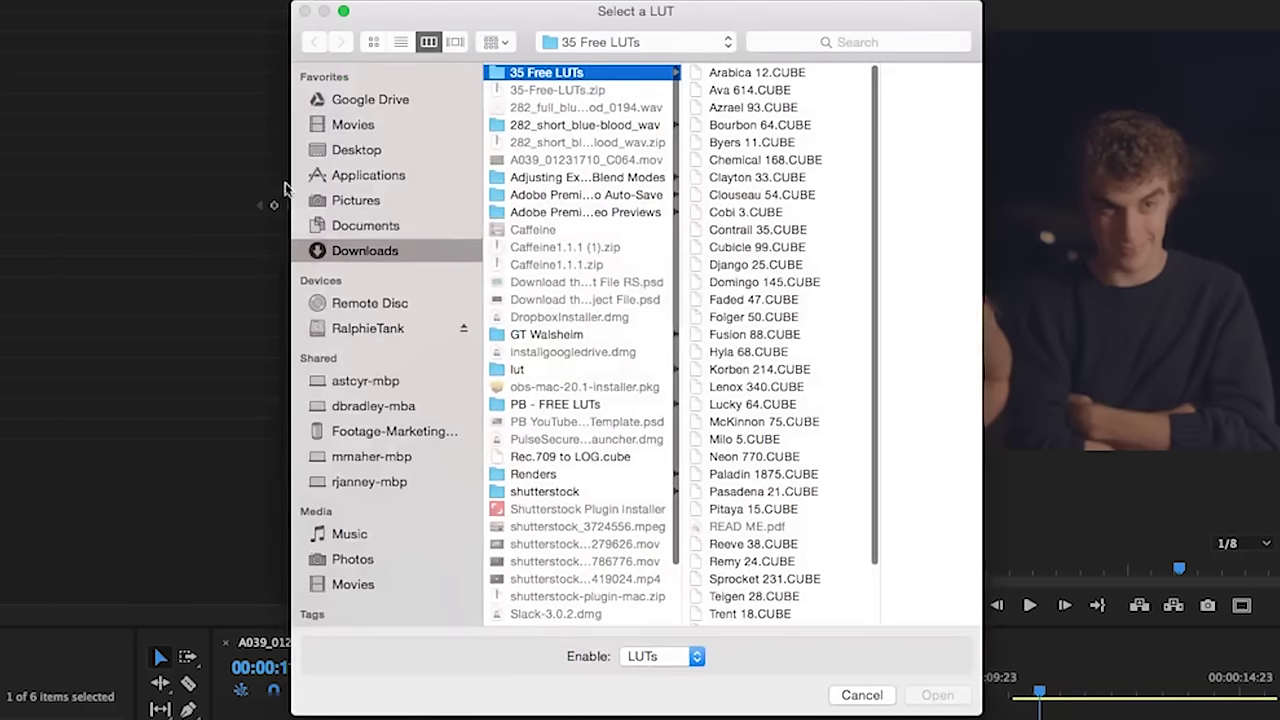
{"action": "scroll", "coordinate": [617, 190], "scroll_direction": "down", "scroll_amount": 3}
{"action": "scroll", "coordinate": [737, 248], "scroll_direction": "up", "scroll_amount": 1}
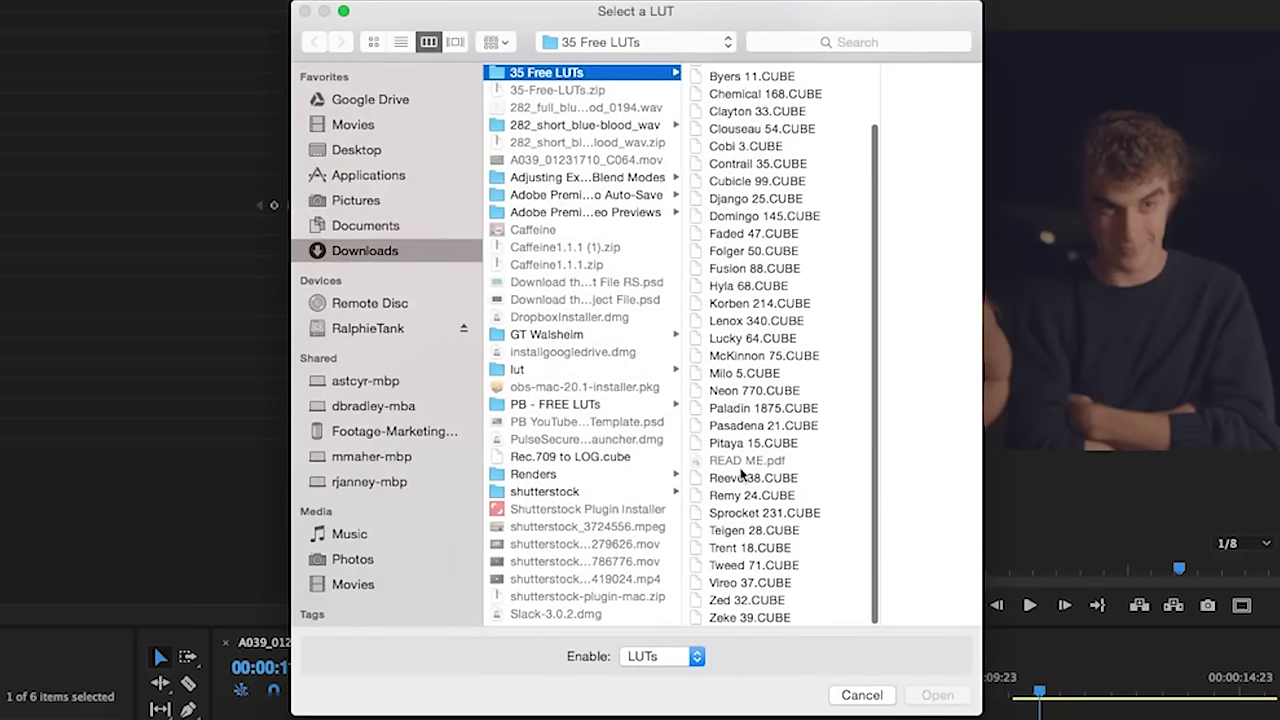
{"action": "left_click", "coordinate": [727, 566]}
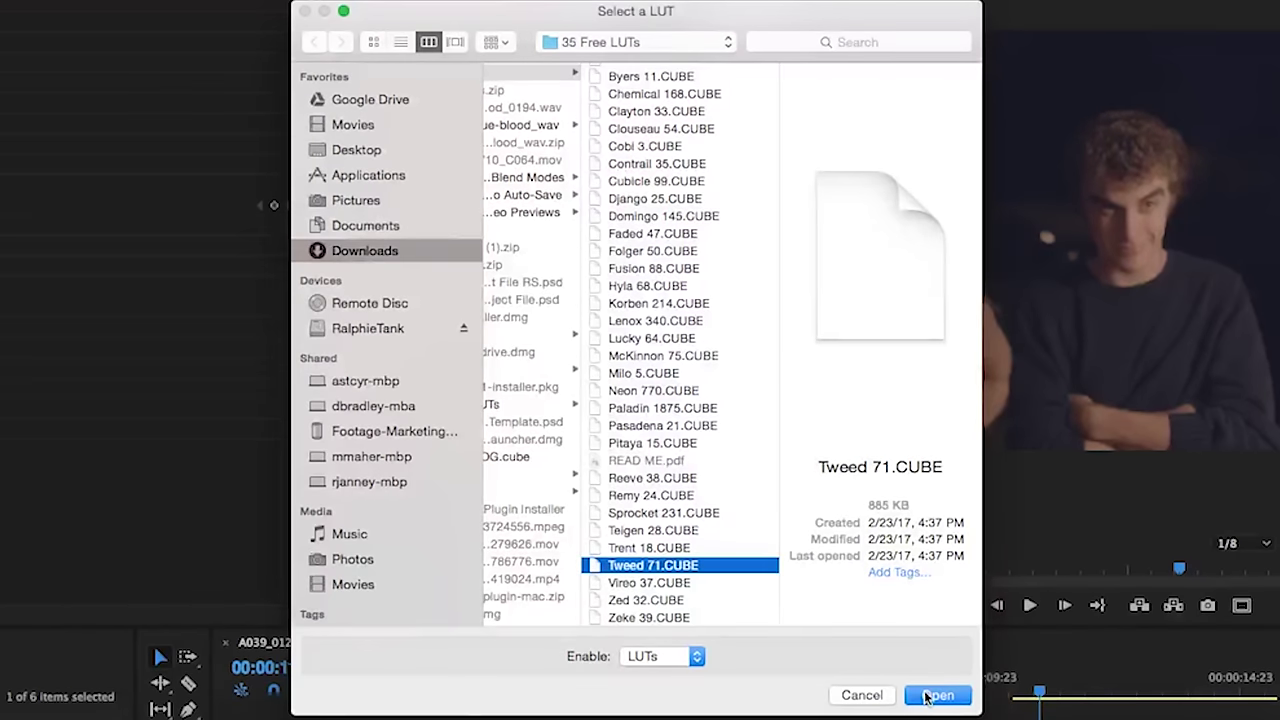
{"action": "scroll", "coordinate": [686, 342], "scroll_direction": "up", "scroll_amount": 4}
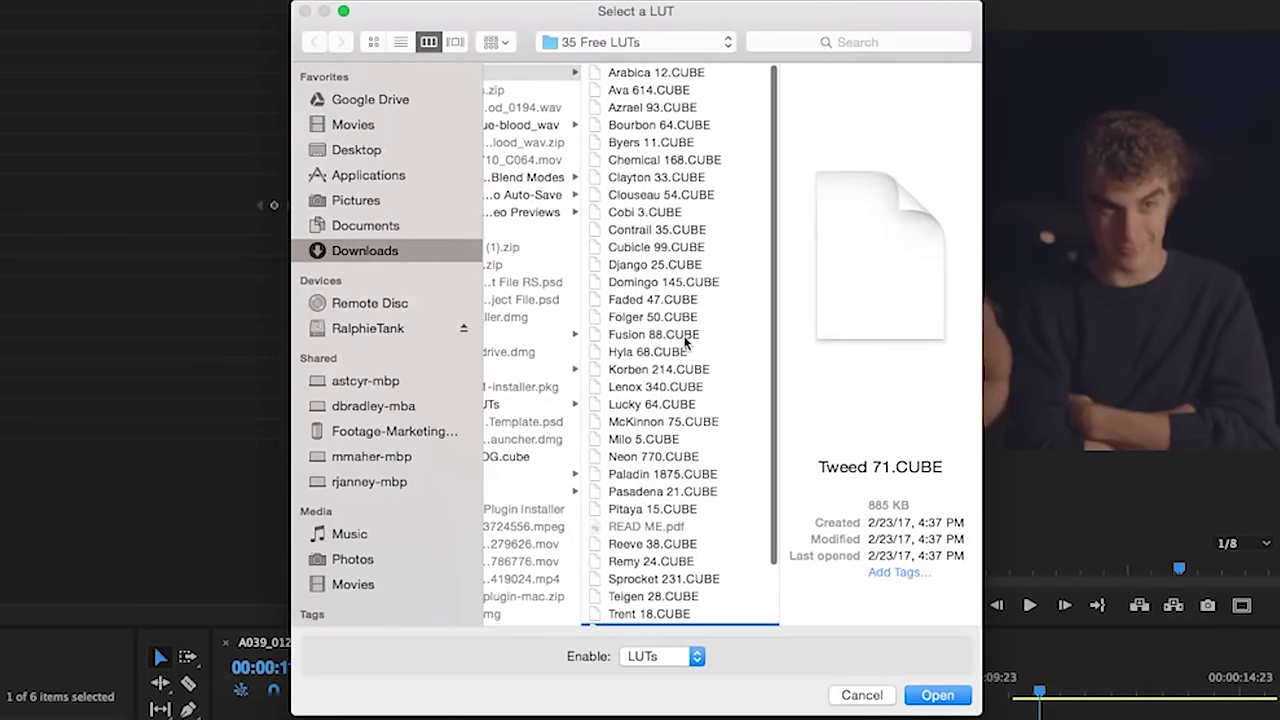
{"action": "scroll", "coordinate": [680, 335], "scroll_direction": "down", "scroll_amount": 4}
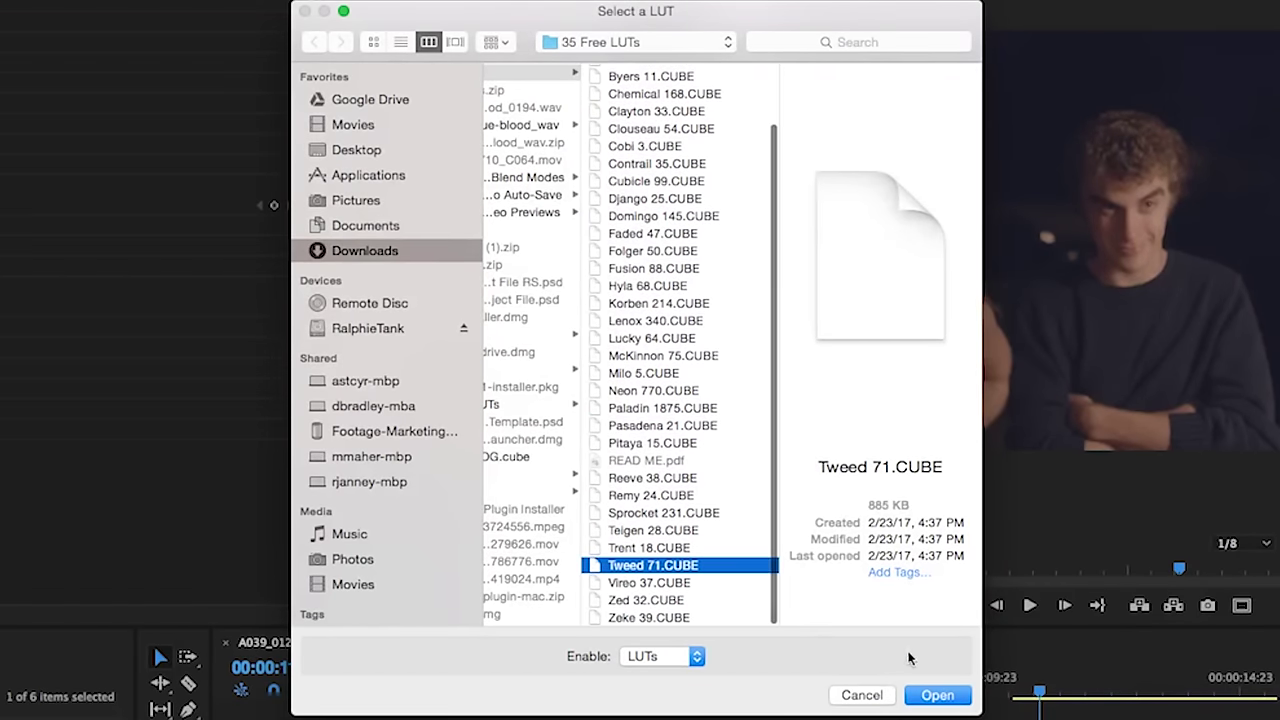
{"action": "left_click", "coordinate": [928, 695]}
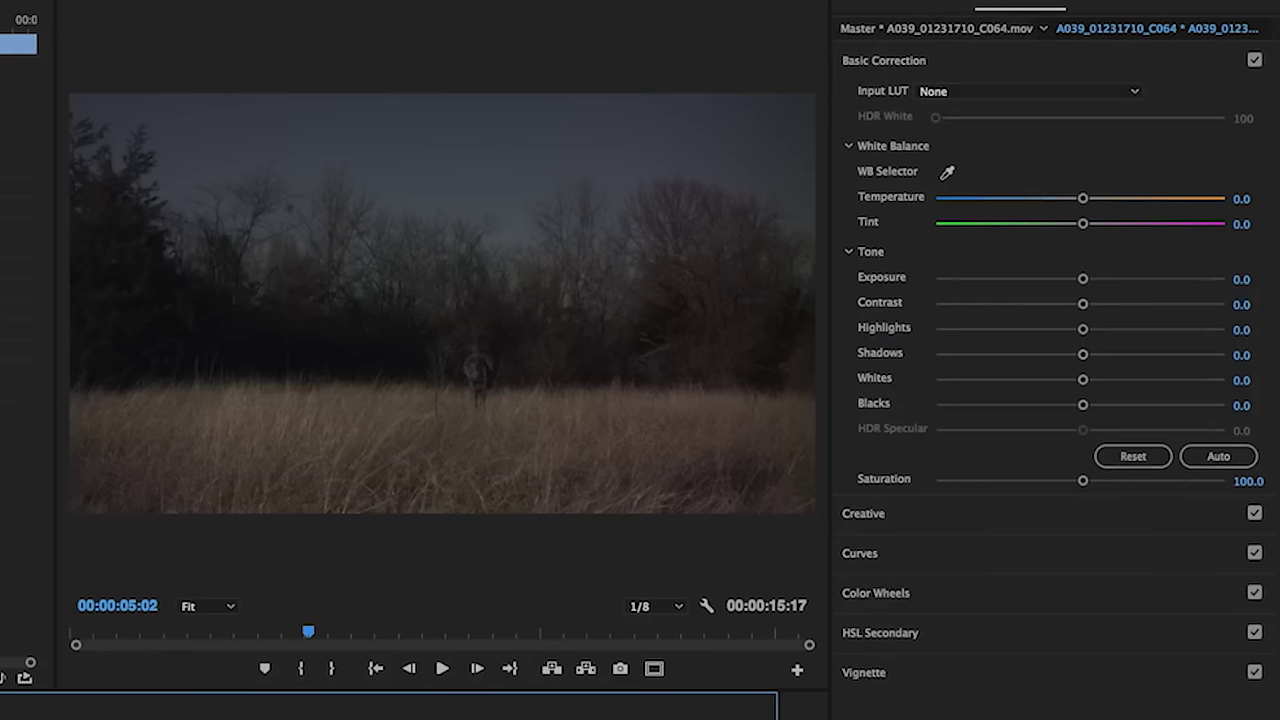
{"action": "key", "text": "Down"}
{"action": "key", "text": "Down"}
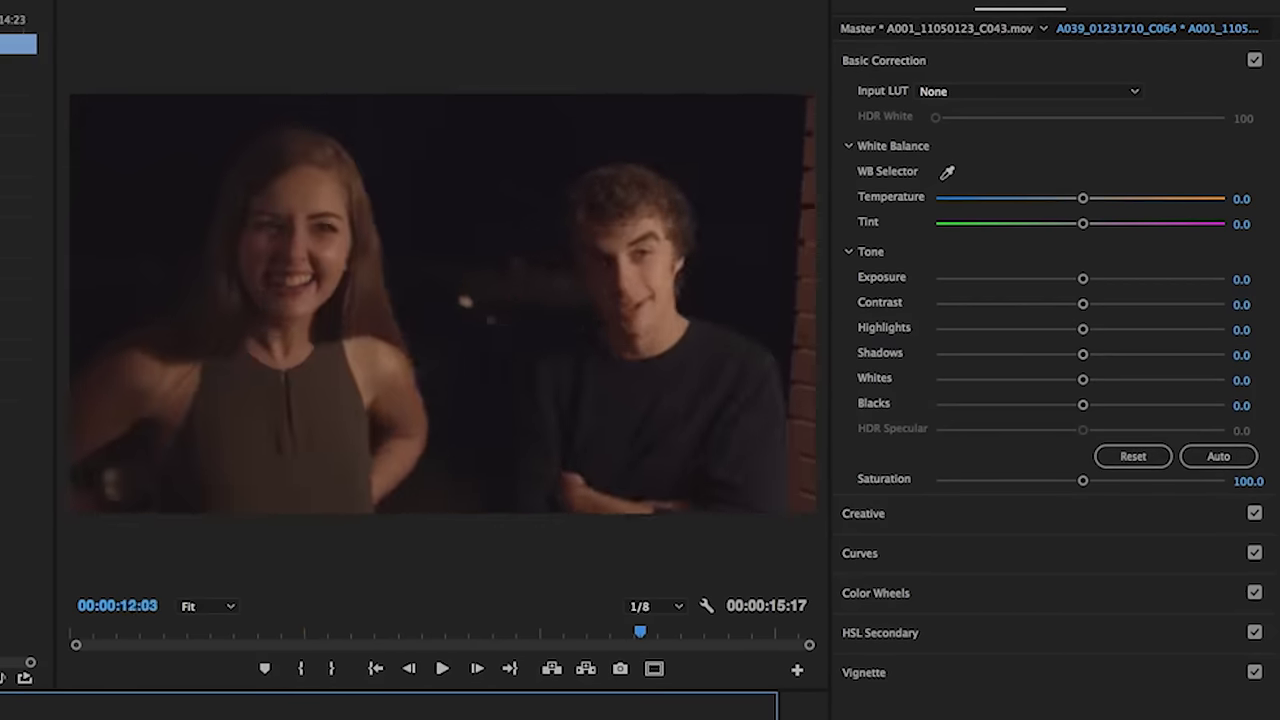